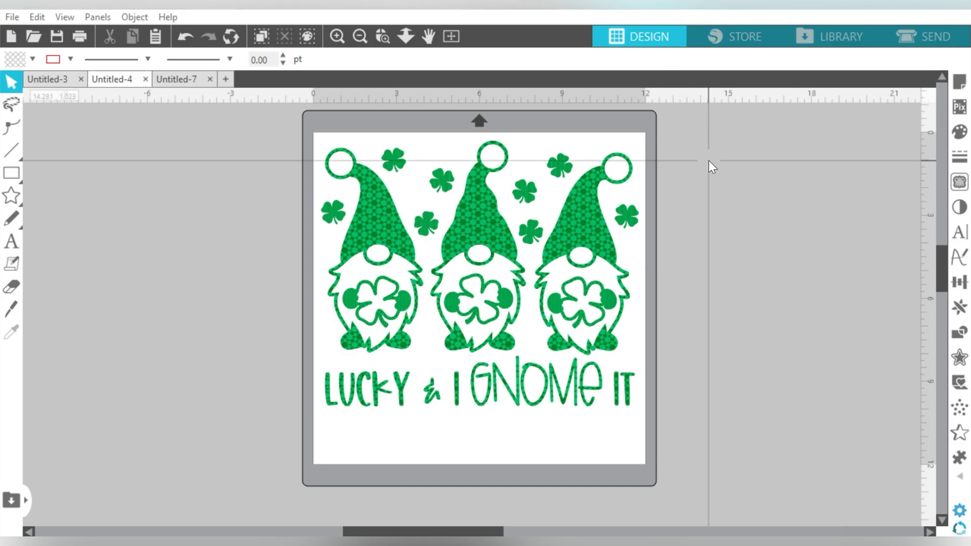
Select the whole gnome design and open the Replicate options
left_click_drag(709, 161, 523, 396)
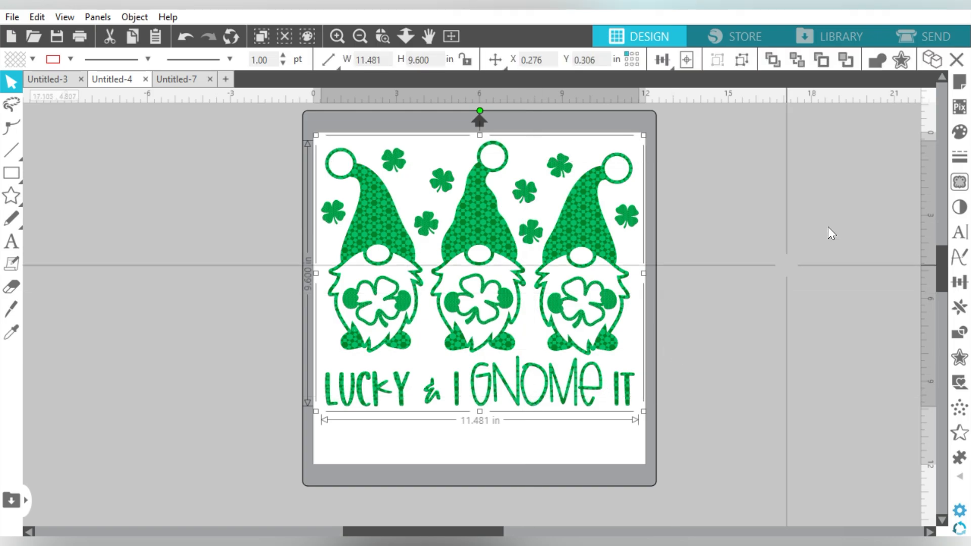
left_click(959, 308)
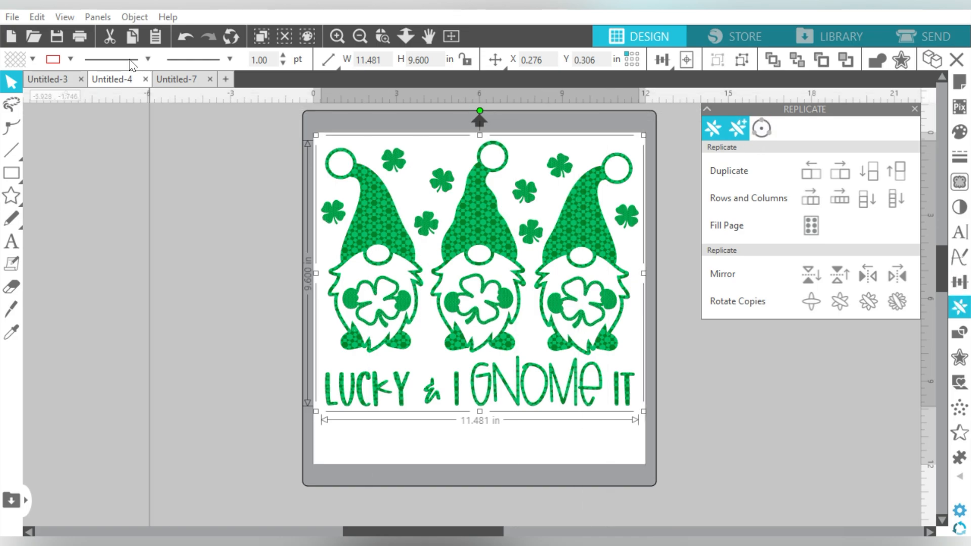
left_click(98, 16)
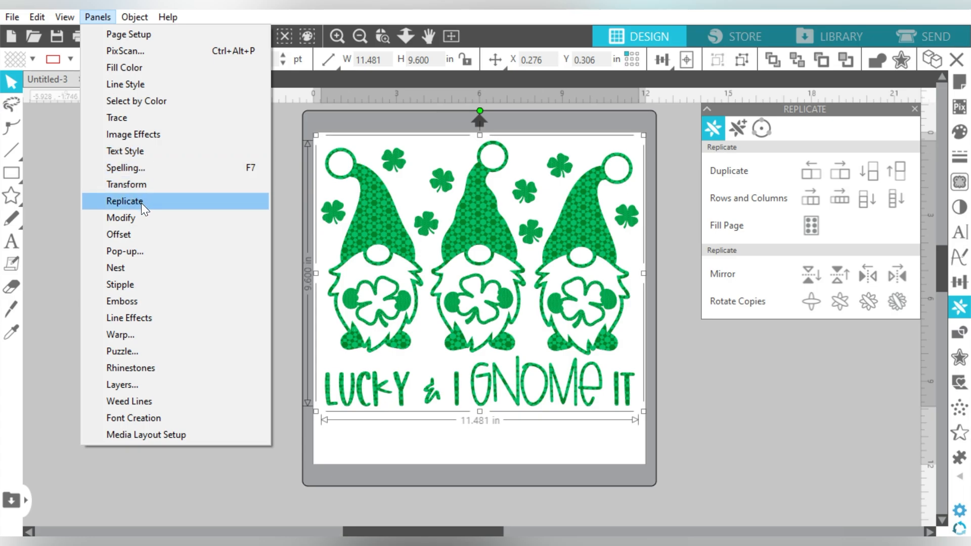
left_click(815, 408)
left_click(516, 320)
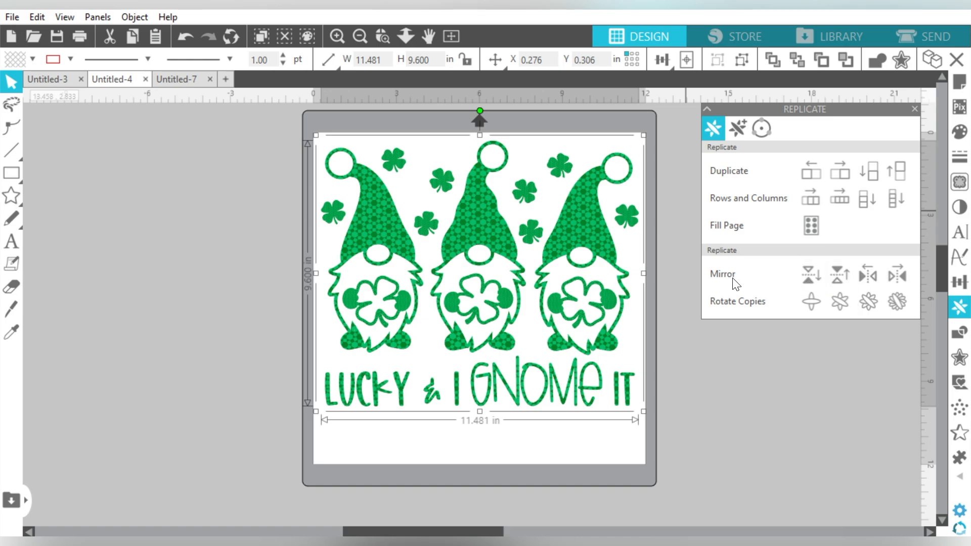
Try mirrored copies of the design in several directions, including below and to the left, then undo them
left_click(809, 274)
left_click(864, 274)
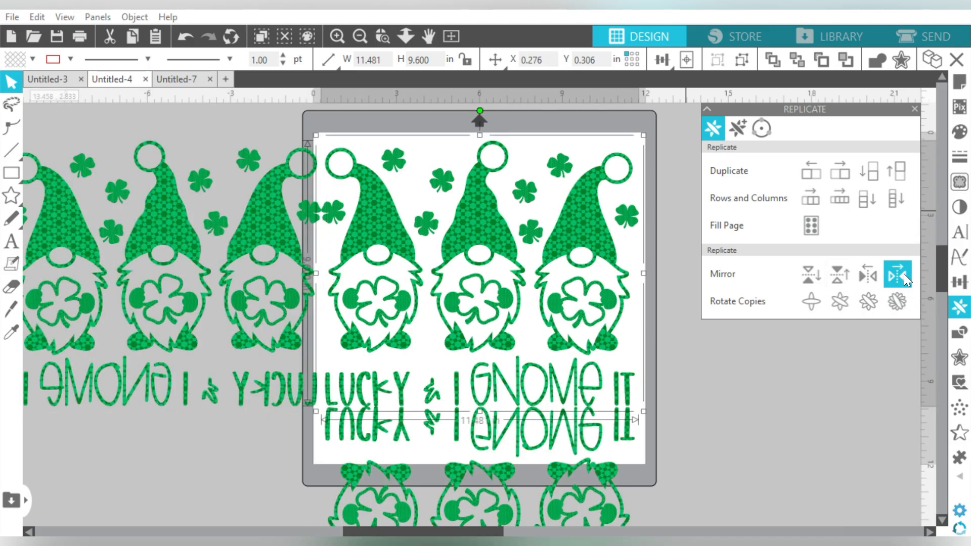
key("ctrl+z")
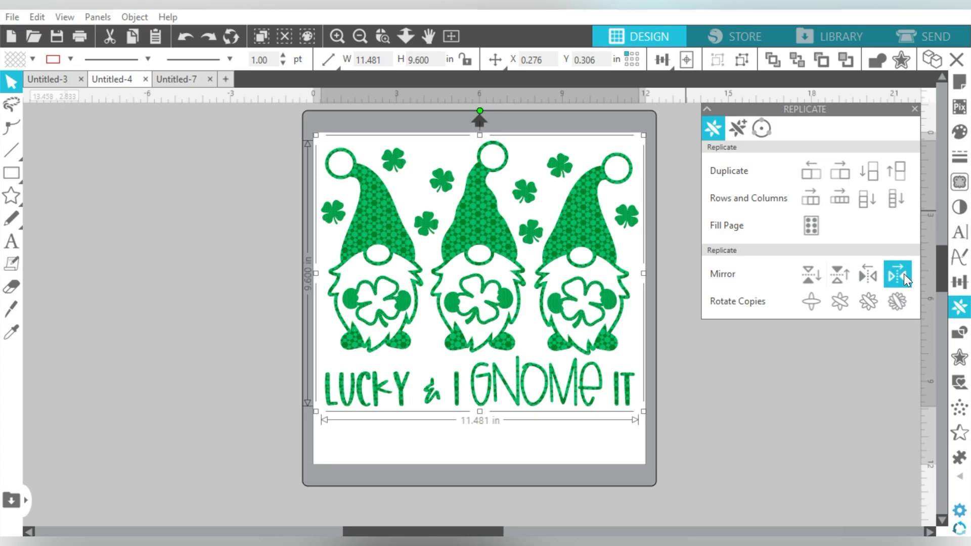
Create a mirrored copy to the left of the design and move it clear of the original
left_click(863, 273)
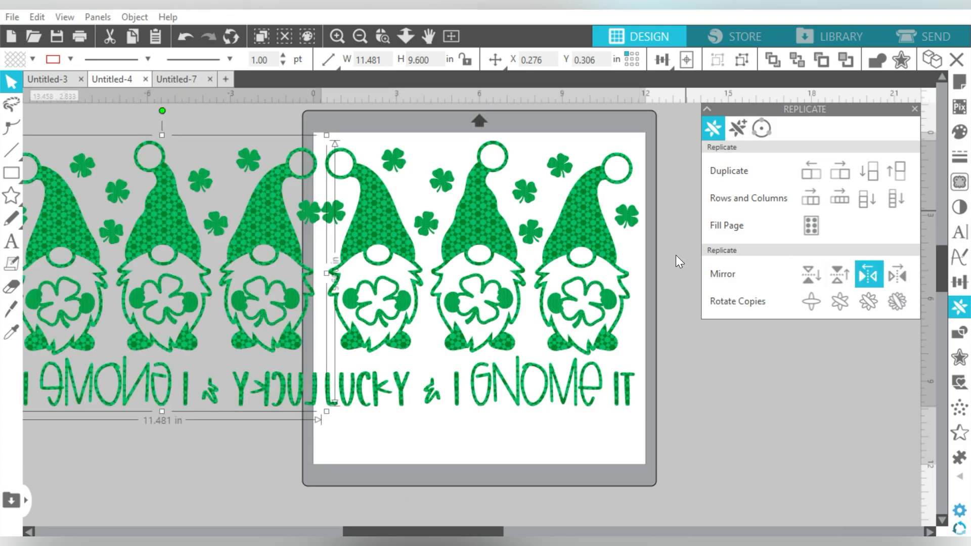
left_click(331, 57)
left_click(360, 36)
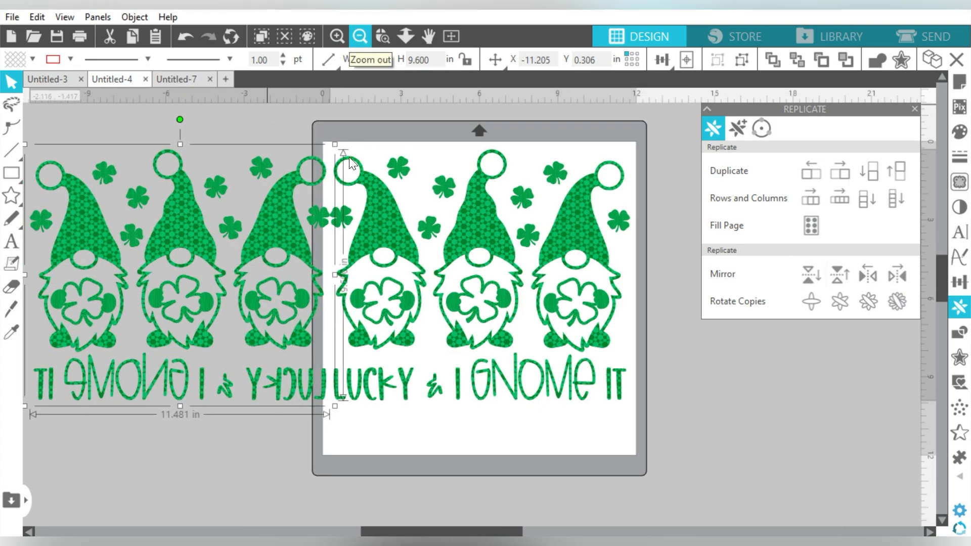
left_click_drag(301, 223, 296, 223)
left_click(263, 156)
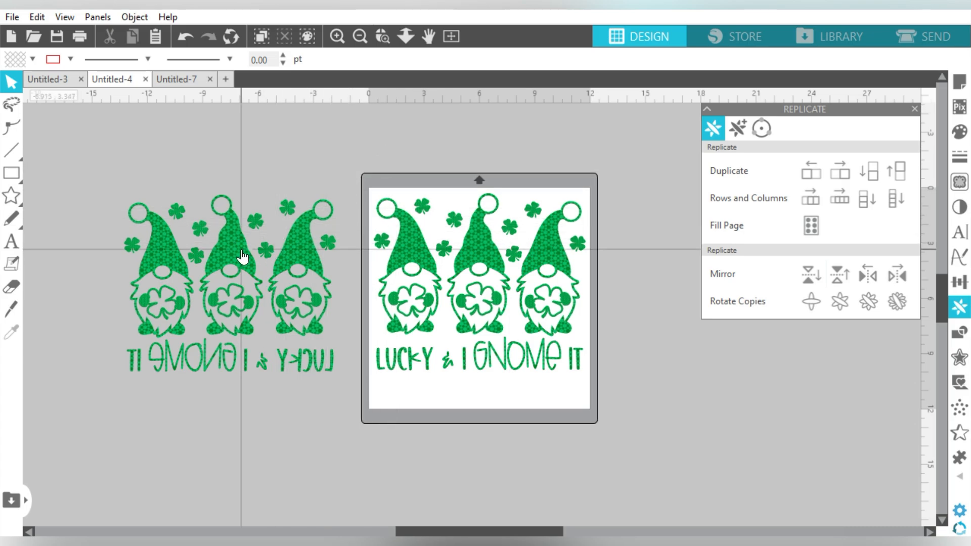
Move the original design off the right side of the mat and place the mirrored copy on the page
left_click_drag(404, 263, 678, 252)
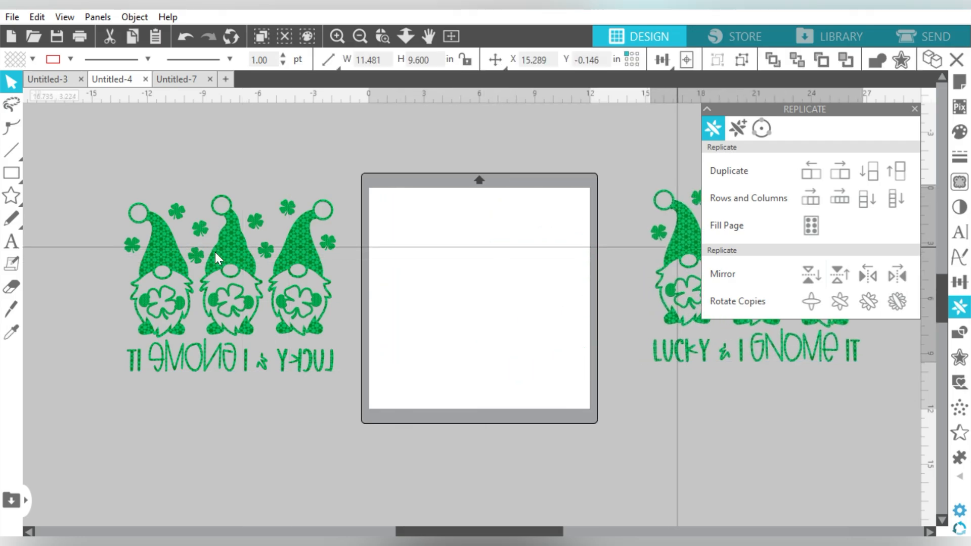
left_click_drag(218, 253, 472, 249)
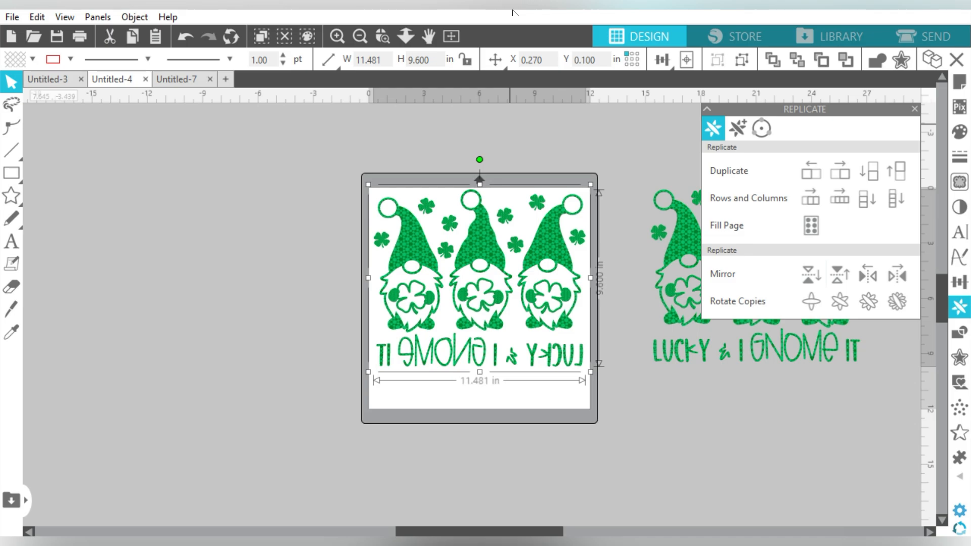
left_click(453, 33)
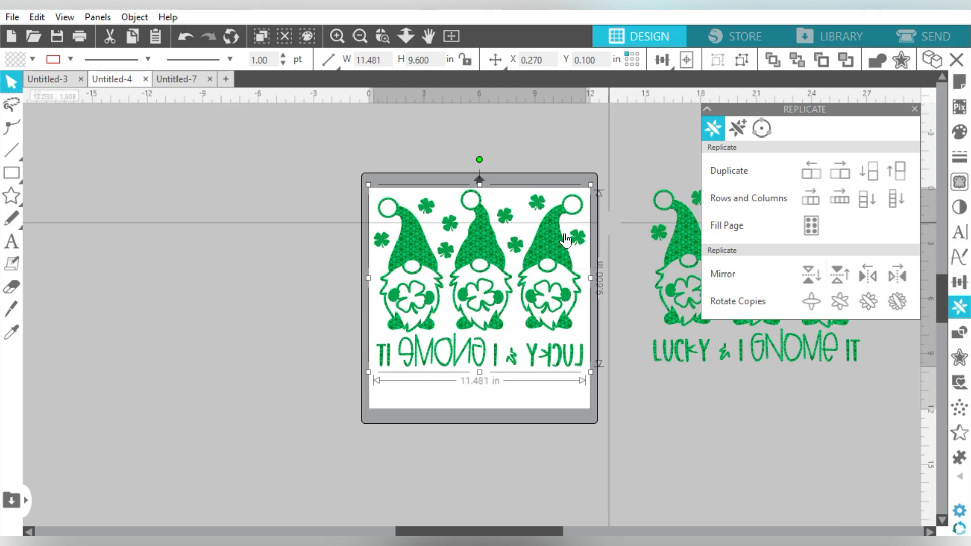
Delete the mirrored copy and center the original design on the page
key("Delete")
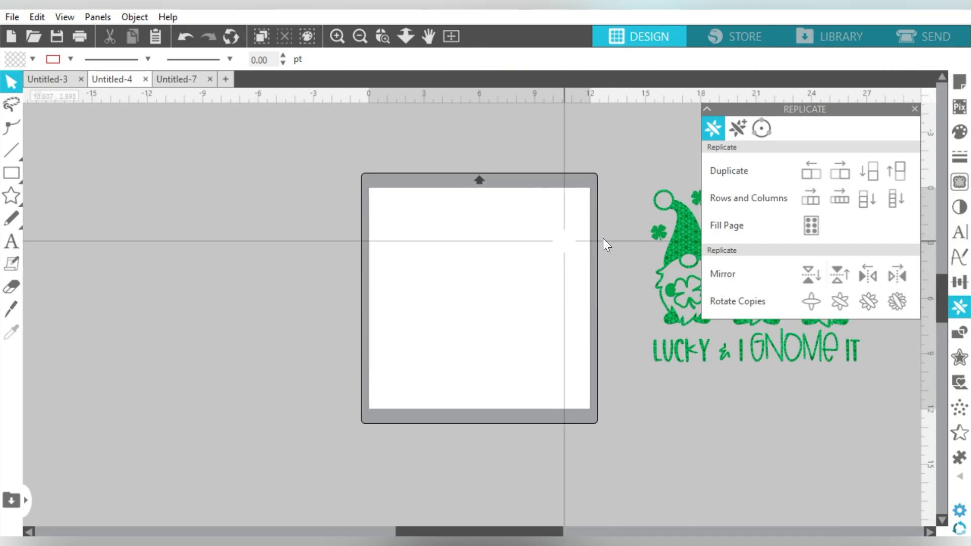
left_click(674, 244)
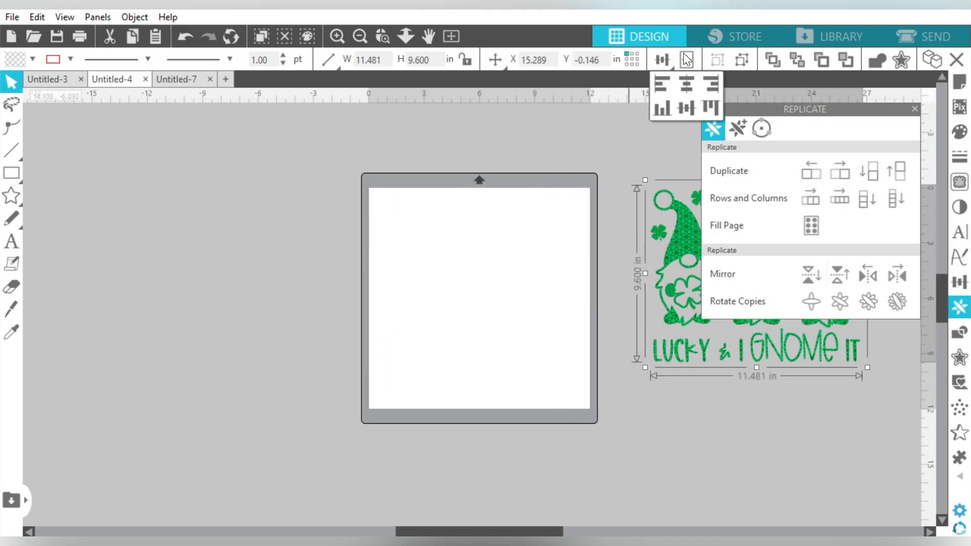
left_click(685, 59)
left_click(640, 143)
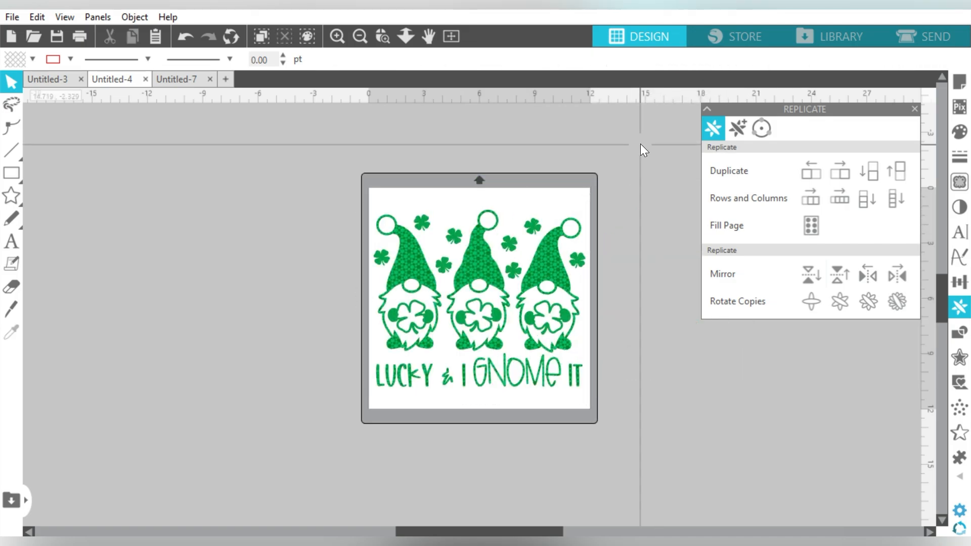
Flip the gnome design horizontally and close the Replicate options
right_click(484, 266)
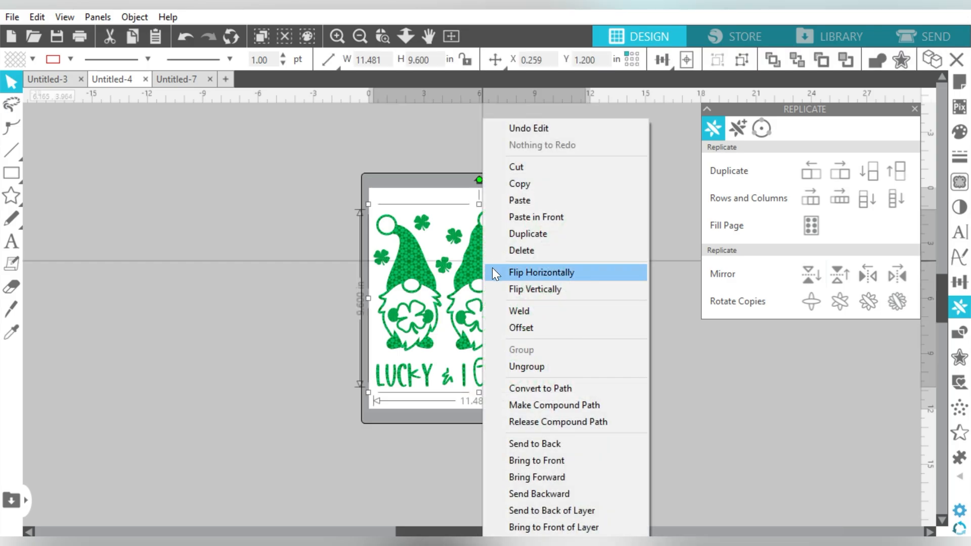
left_click(493, 272)
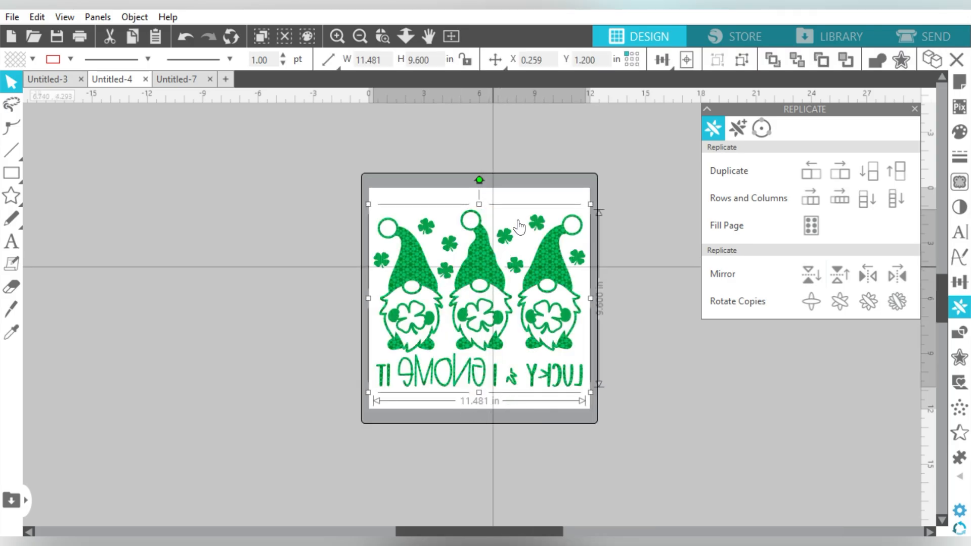
left_click(545, 153)
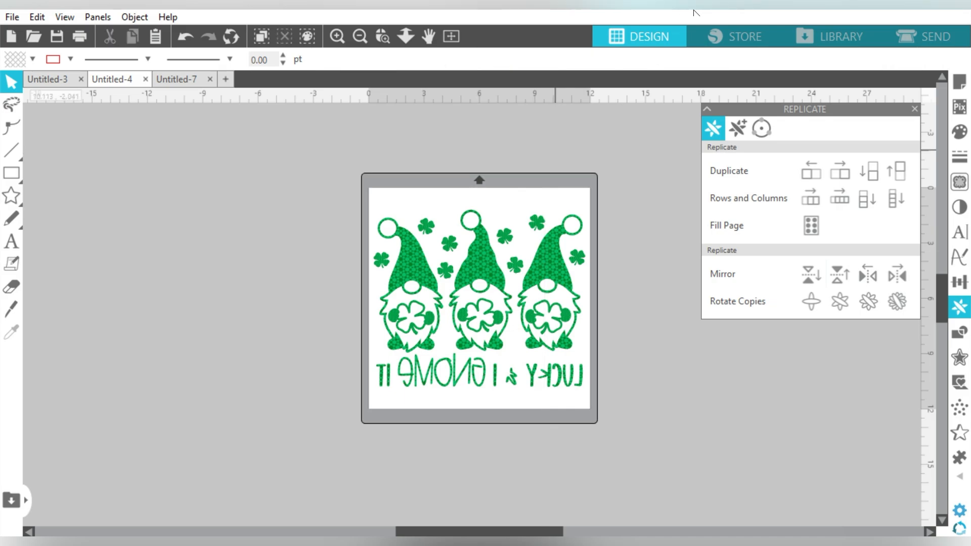
left_click(914, 109)
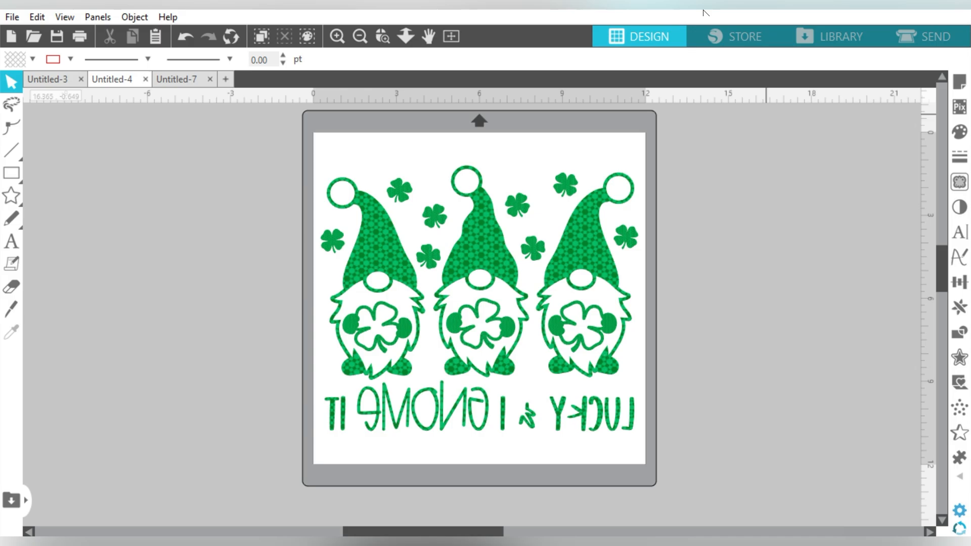
Undo the horizontal flip of the design
key("ctrl+z")
key("ctrl+z")
key("ctrl+z")
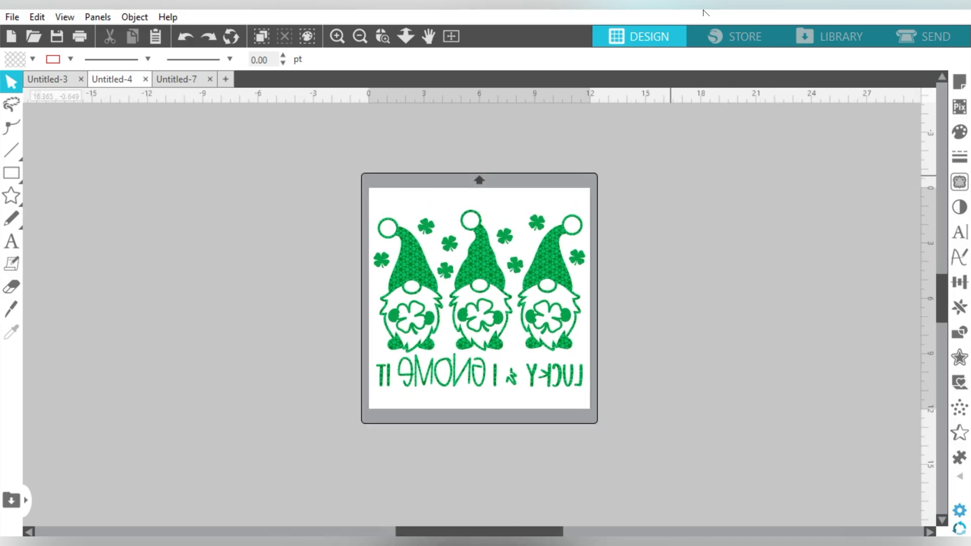
Flip the design vertically, then rotate it by 180° with the Transform options
right_click(480, 264)
left_click(517, 293)
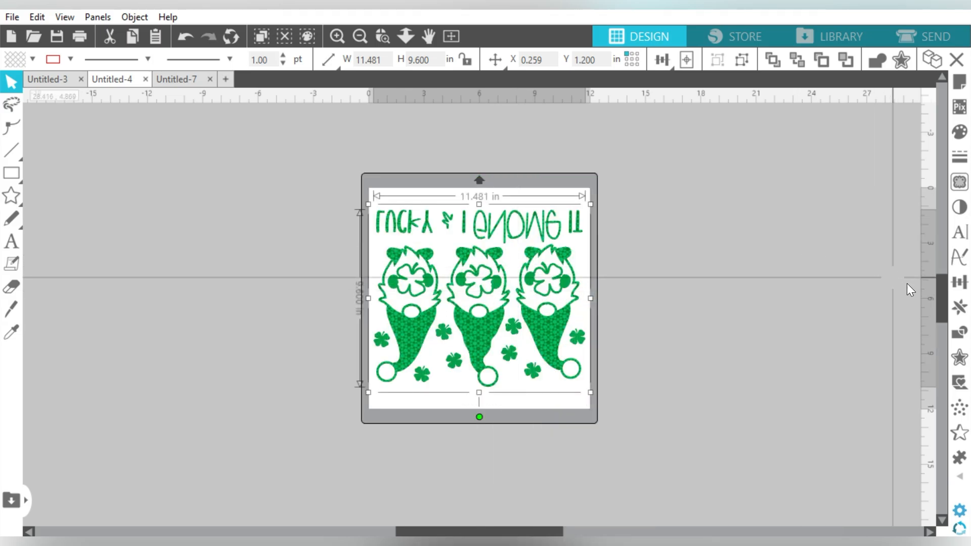
left_click(960, 282)
left_click(761, 128)
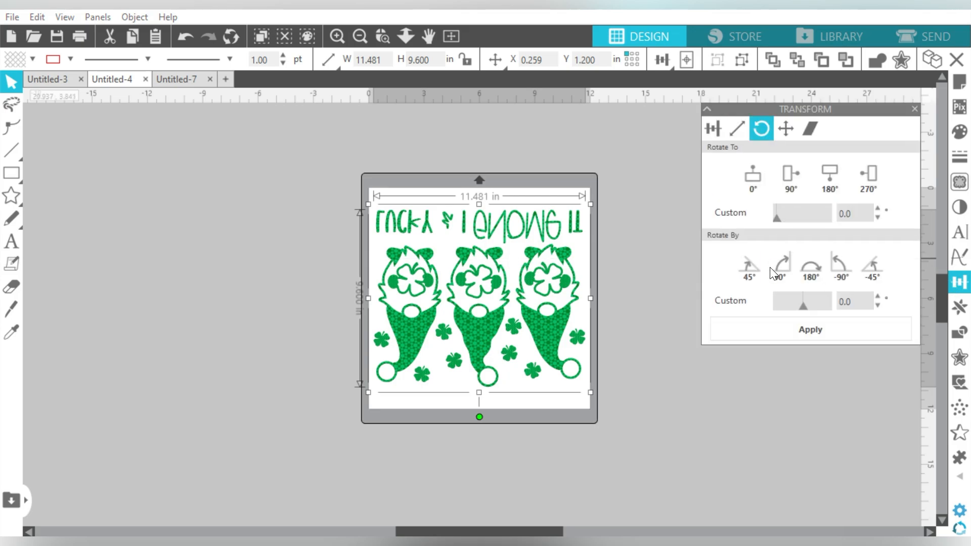
left_click(815, 266)
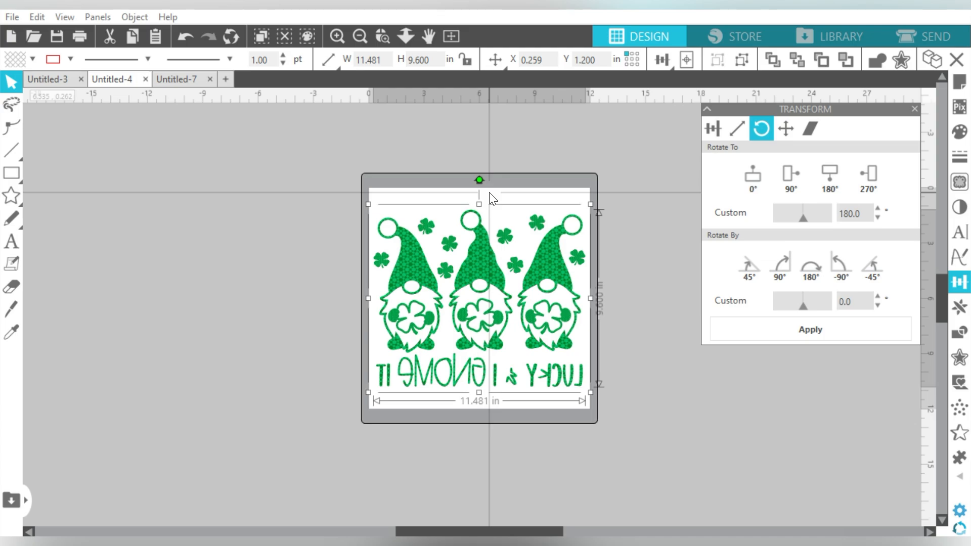
Undo the 180° rotation and the vertical flip of the design
key("z")
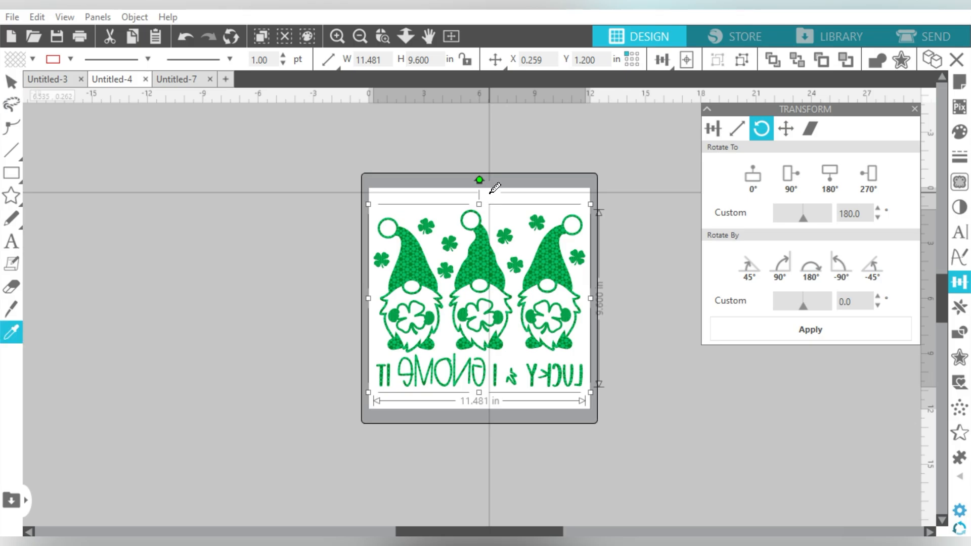
key("ctrl+z")
key("ctrl+z")
key("ctrl+z")
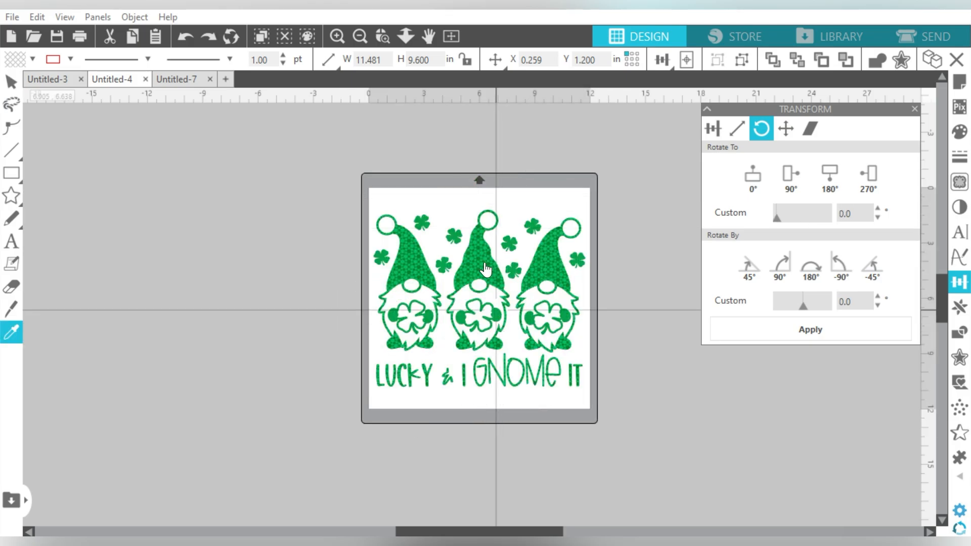
Flip the design horizontally, flip it horizontally back again, and deselect it
right_click(484, 262)
key("Escape")
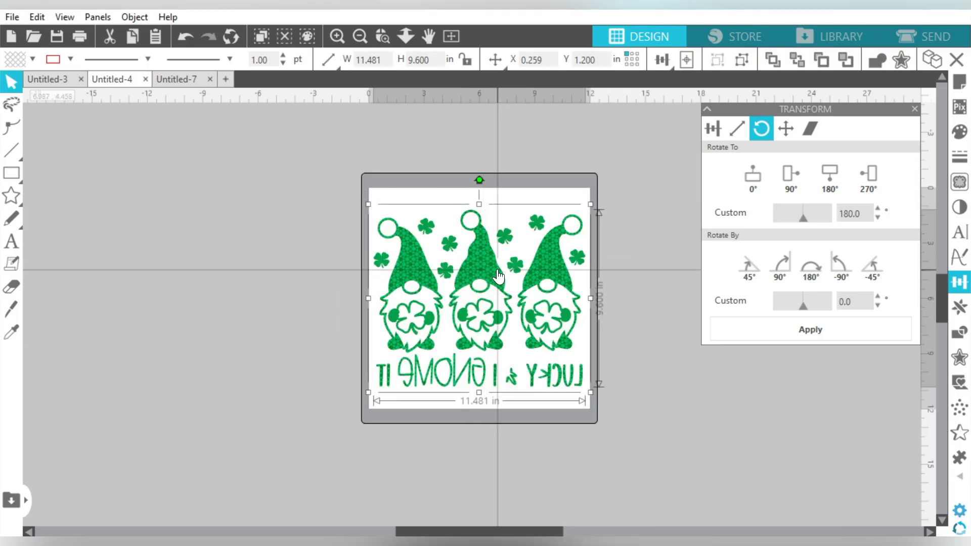
right_click(497, 269)
left_click(522, 274)
left_click(646, 266)
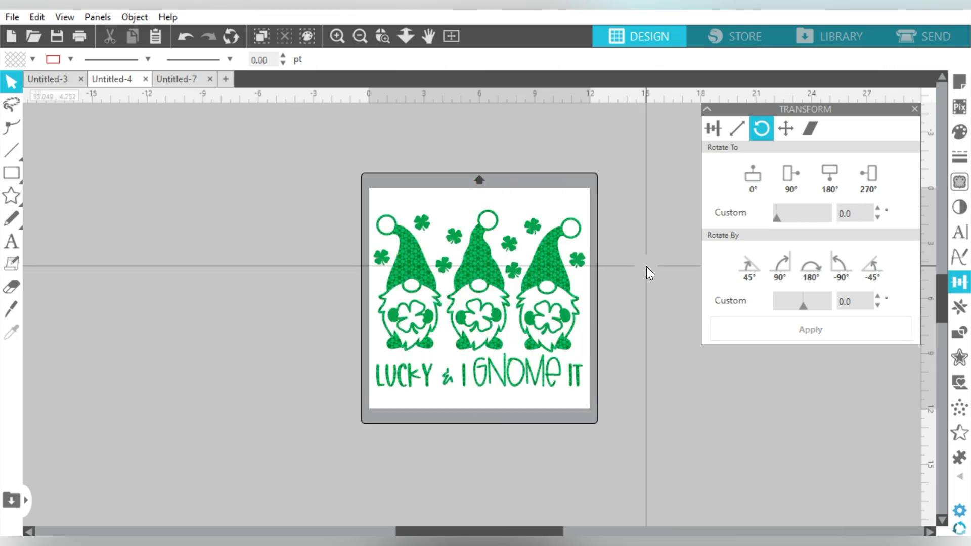
Open the cut setup and set the Tool 1 material to Heat Transfer, Glitter
left_click(949, 32)
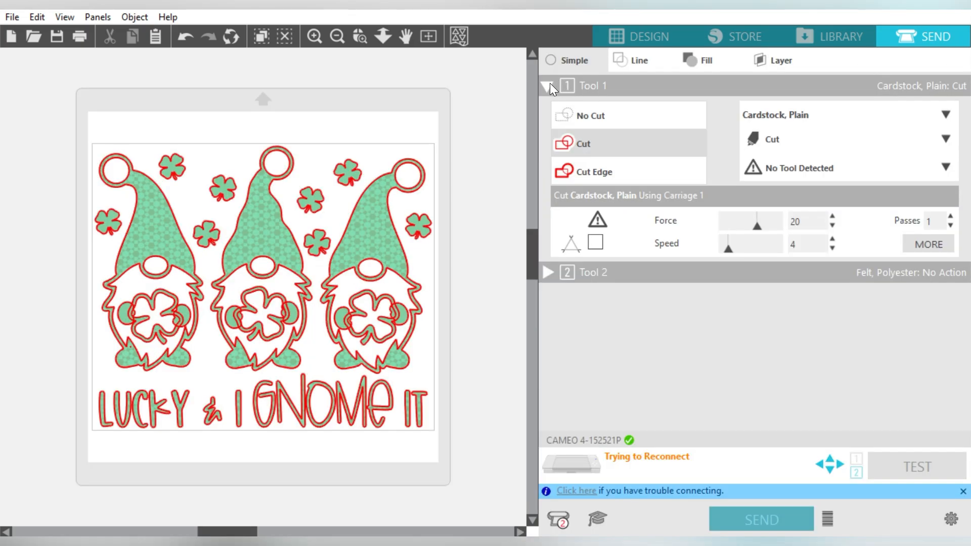
left_click(759, 113)
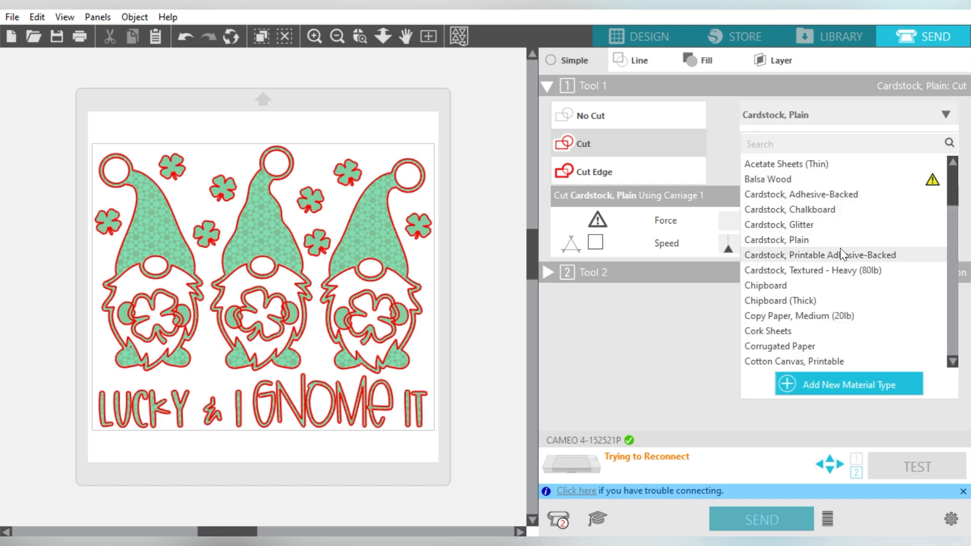
scroll(843, 255, "down", 5)
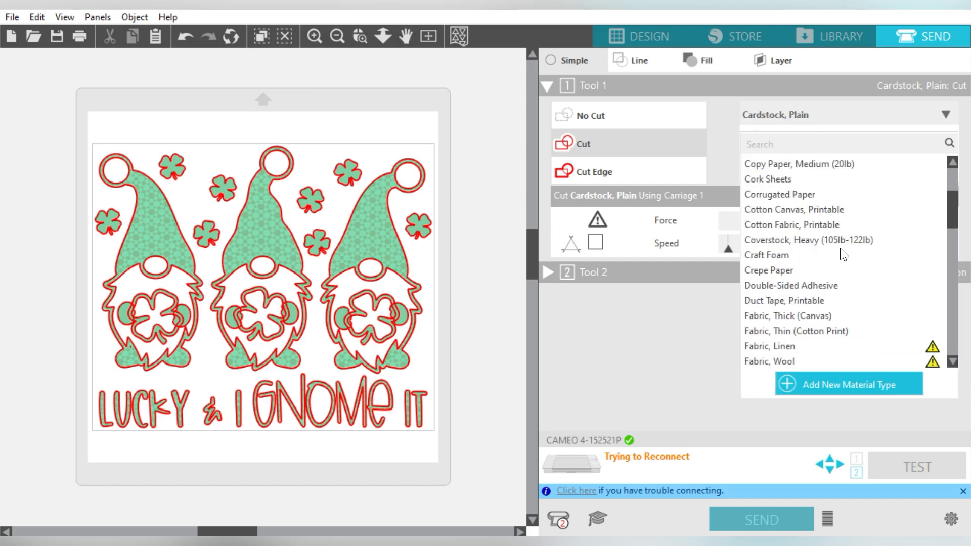
scroll(843, 254, "down", 1)
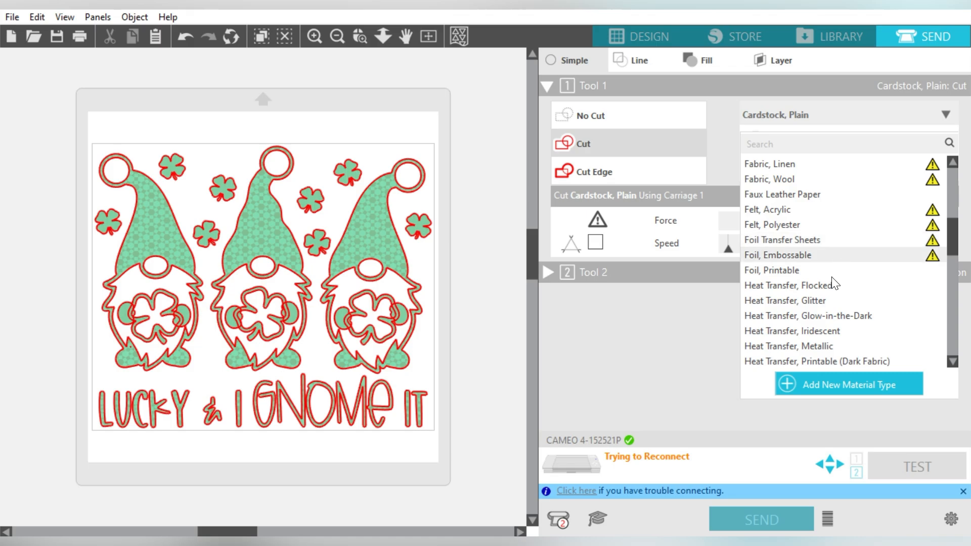
left_click(829, 302)
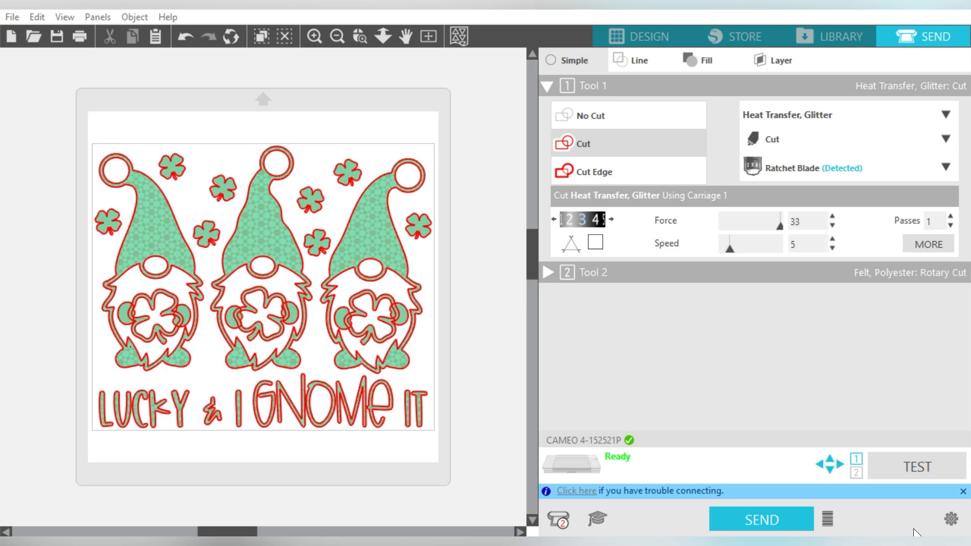
Bring up the mirror prompt for sending the heat transfer job, close it without sending, and return to the design workspace
left_click(758, 517)
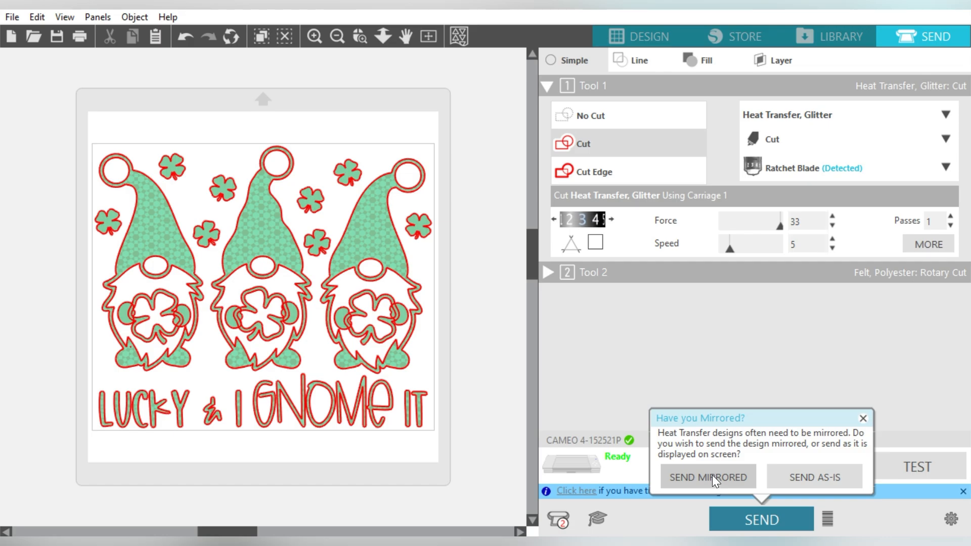
left_click(862, 416)
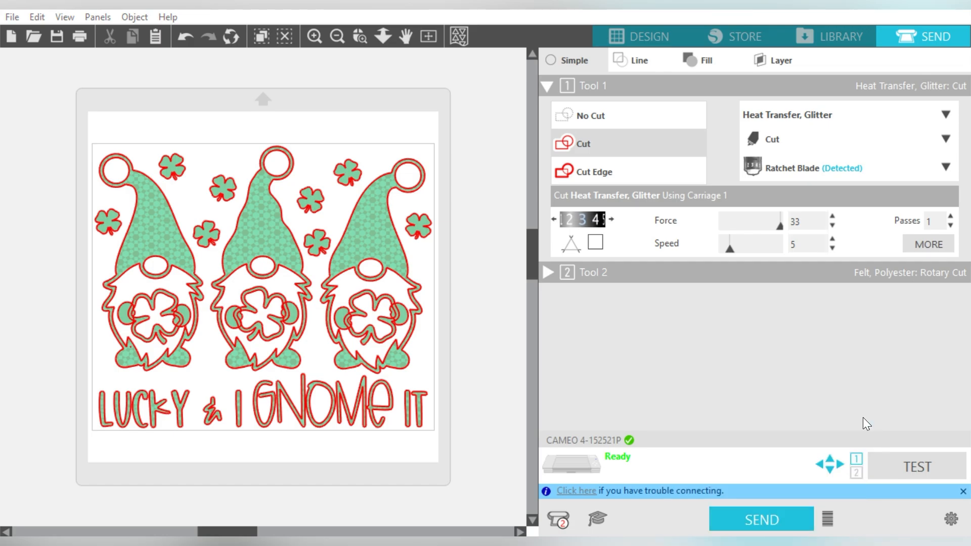
left_click(632, 31)
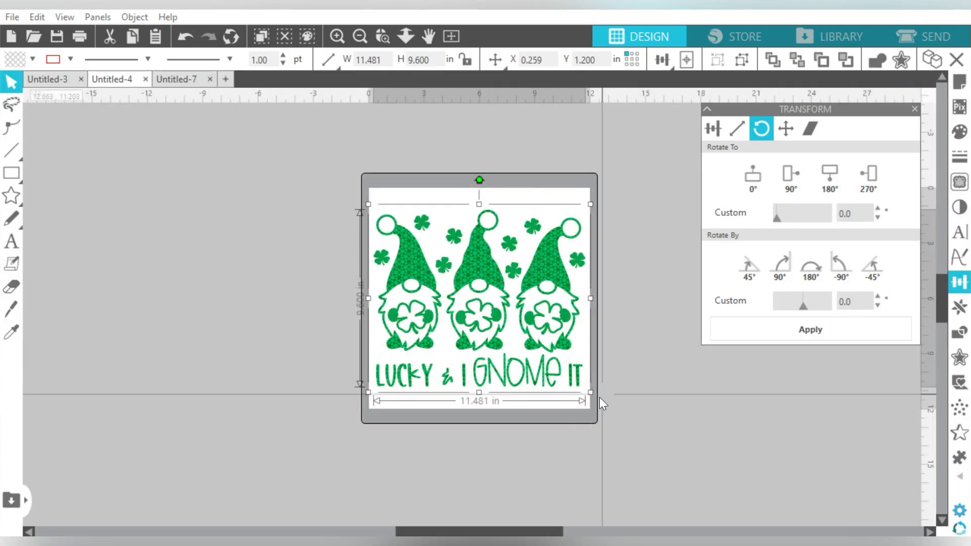
Shrink the design to about 5.52 by 4.62 in, place it in the page's upper-left corner, and check it in the cut preview
left_click_drag(590, 392, 475, 305)
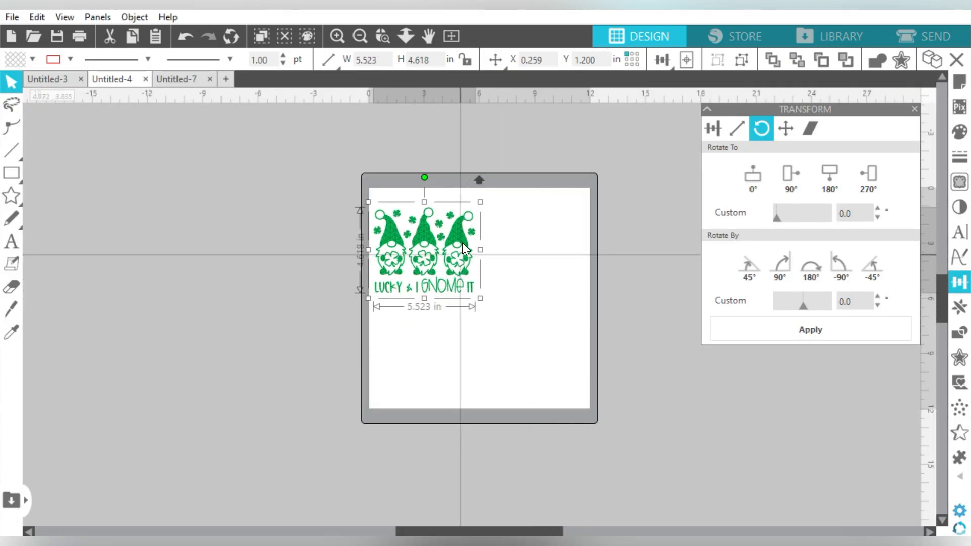
left_click_drag(462, 242, 462, 227)
left_click(533, 256)
left_click(913, 34)
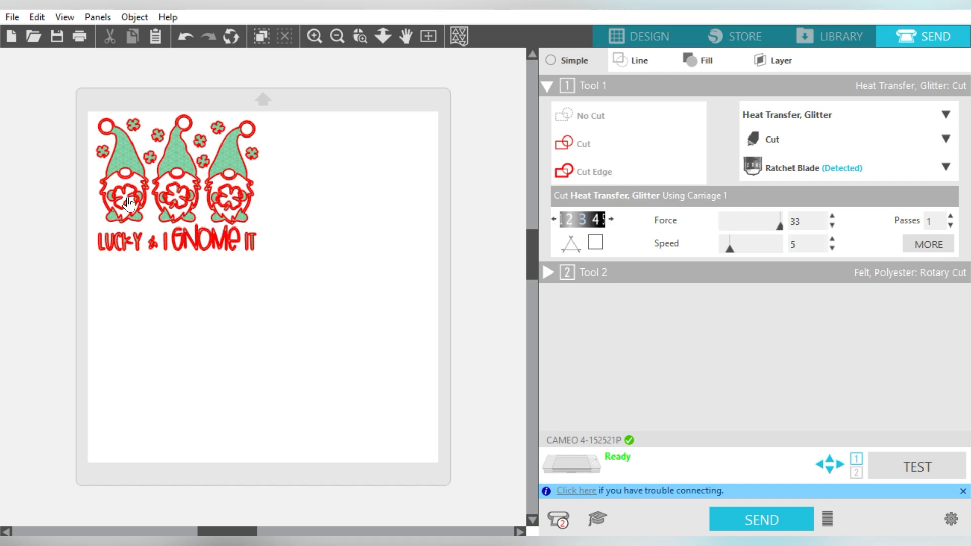
left_click(636, 31)
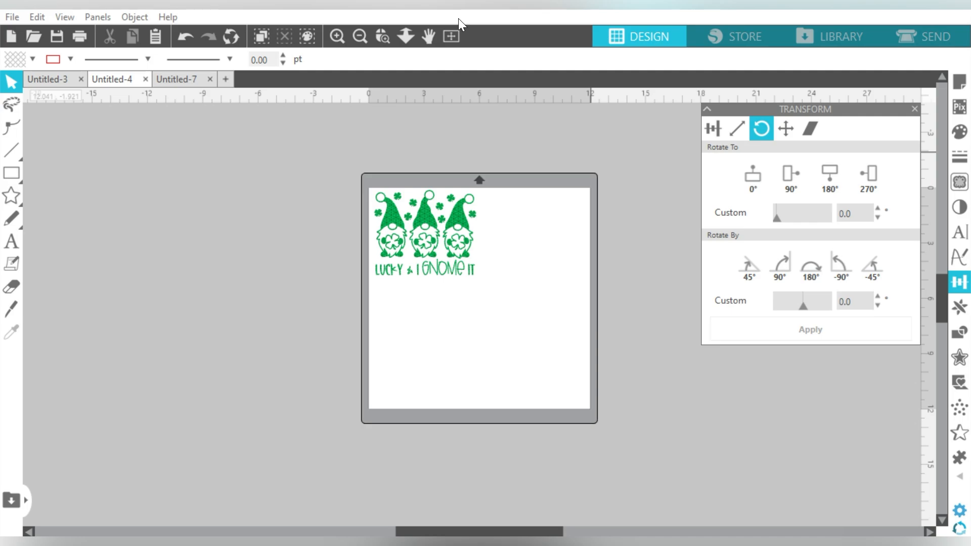
Set the page's media size to a custom 6 in width and 6 in height
left_click(451, 36)
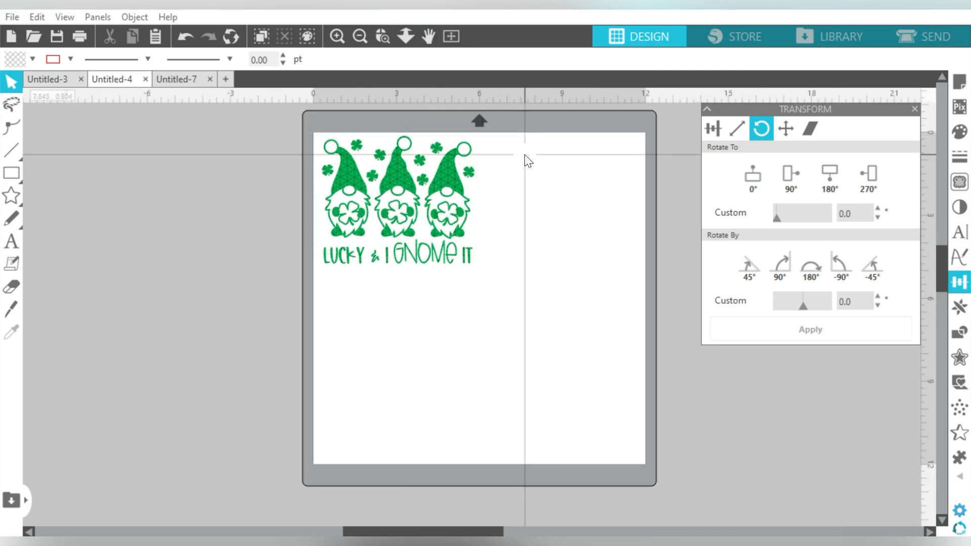
left_click(960, 86)
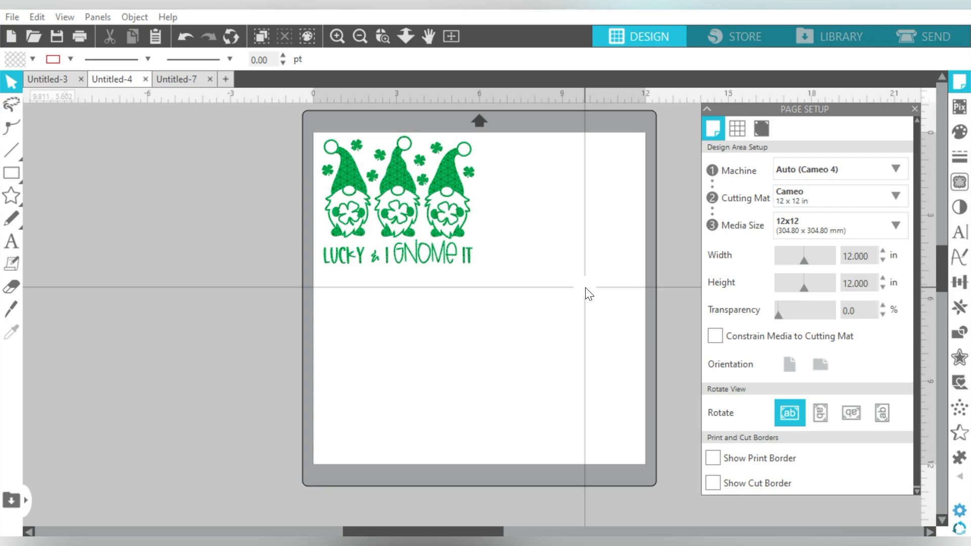
double_click(859, 257)
type("6")
key("Return")
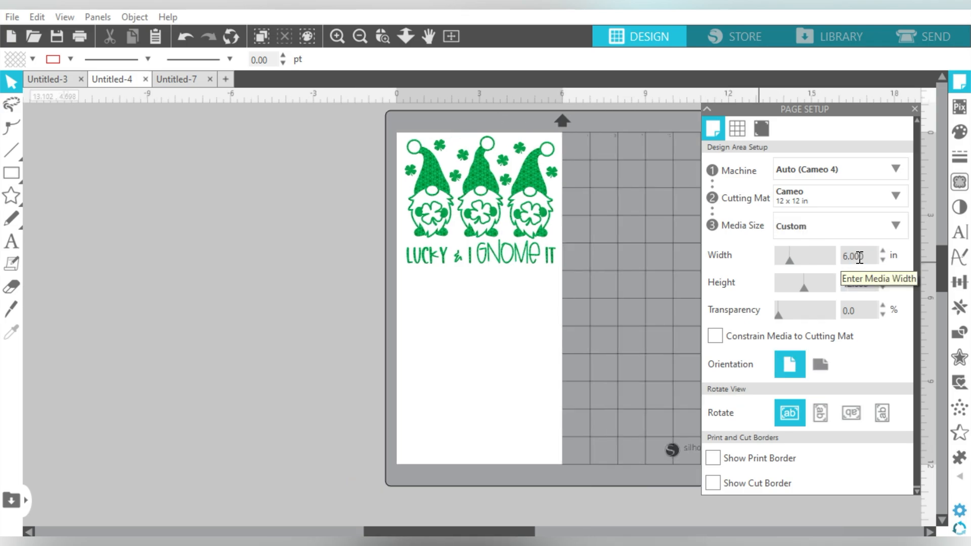
left_click(851, 283)
key("ctrl+a")
type("6")
key("Return")
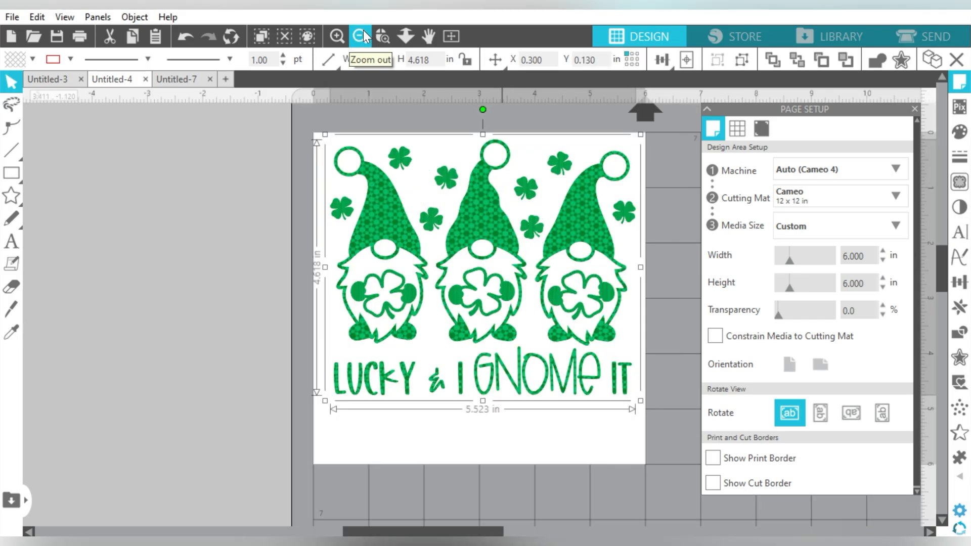
left_click(361, 36)
left_click(361, 36)
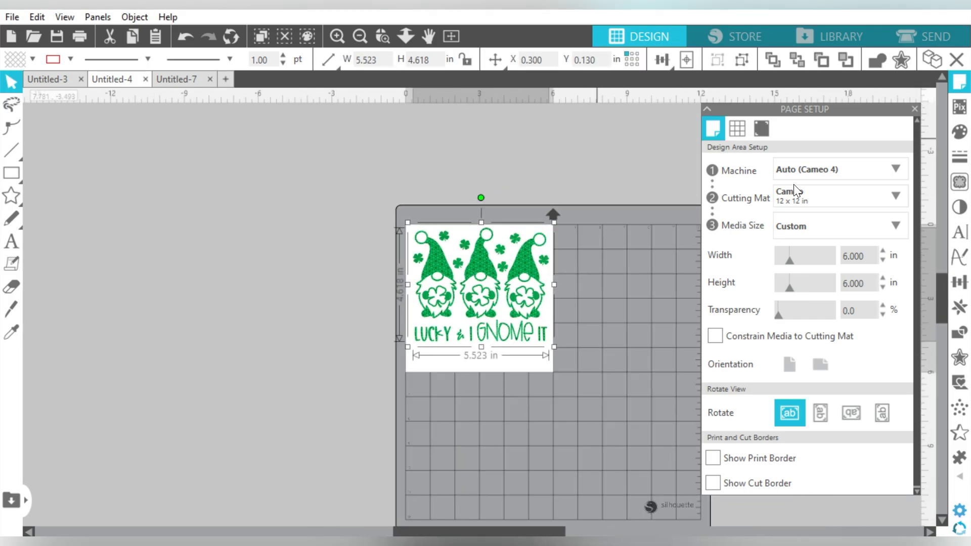
left_click_drag(941, 293, 941, 306)
left_click_drag(493, 532, 535, 531)
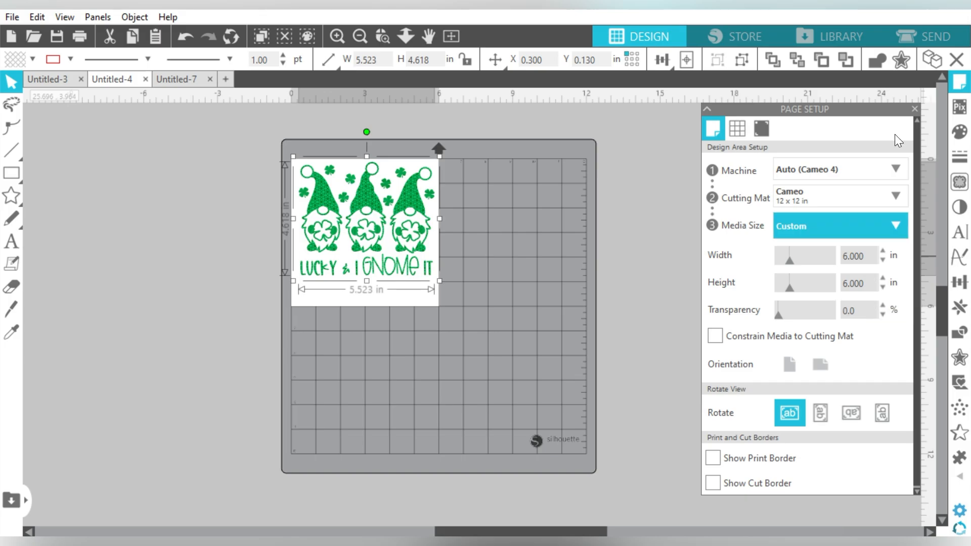
Change the Tool 1 cut material to Cardstock, Plain, and return to the design workspace with the design deselected
left_click(927, 37)
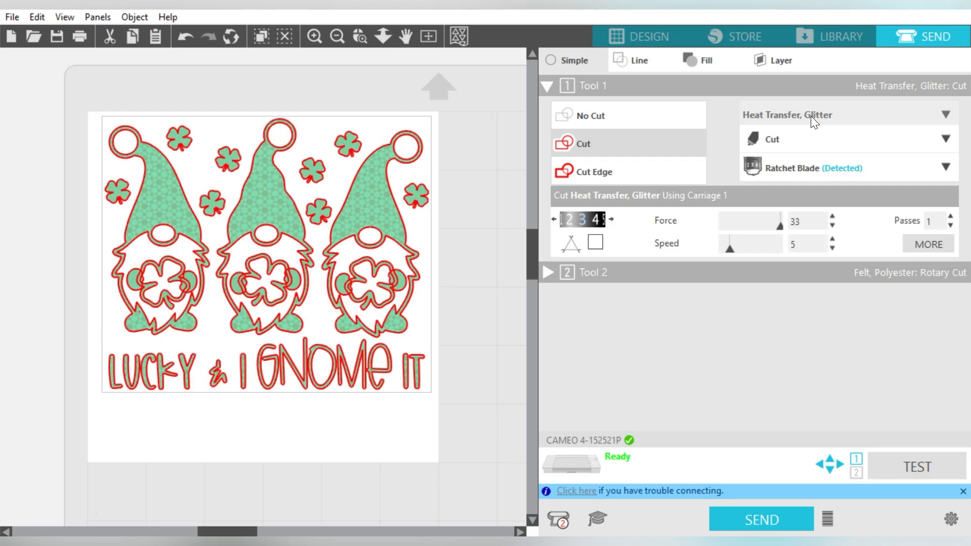
left_click(811, 116)
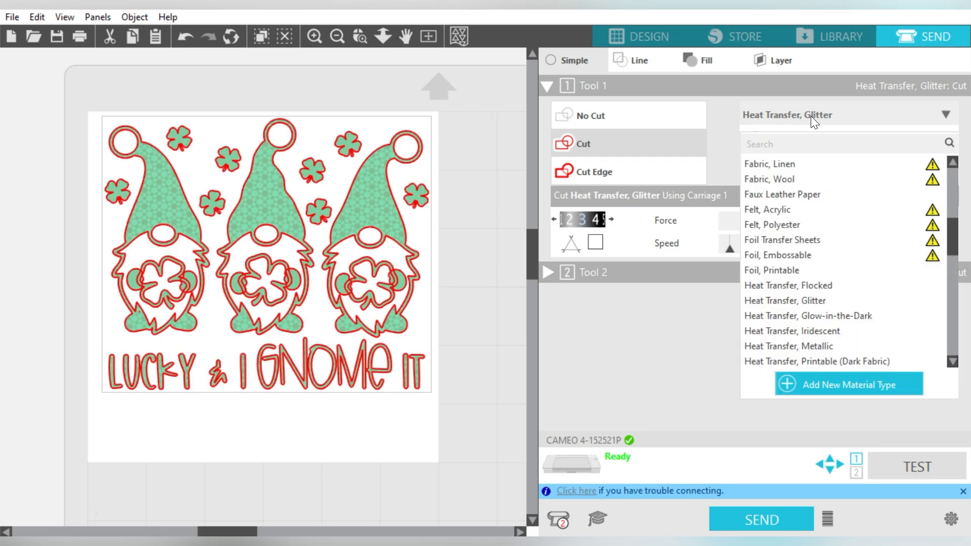
scroll(804, 283, "up", 3)
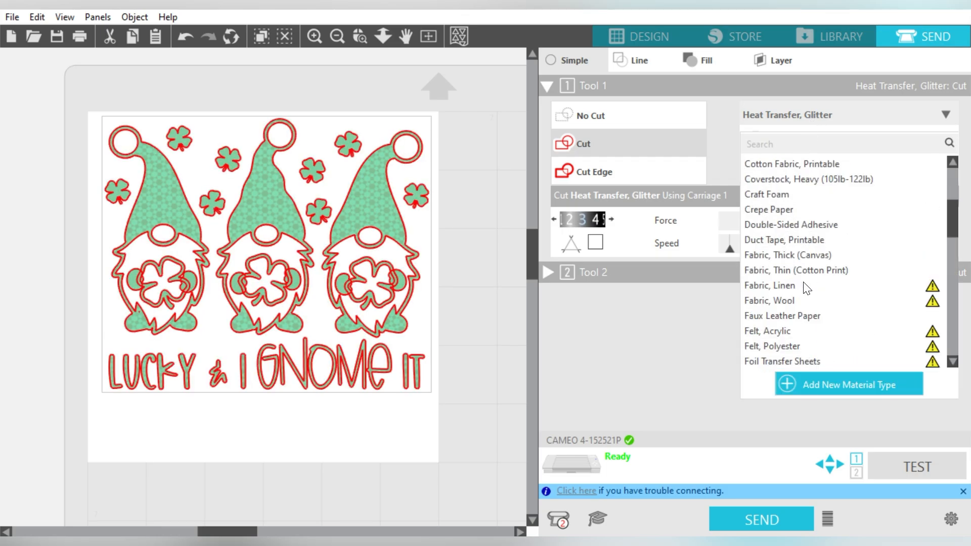
scroll(779, 180, "up", 3)
scroll(765, 183, "up", 2)
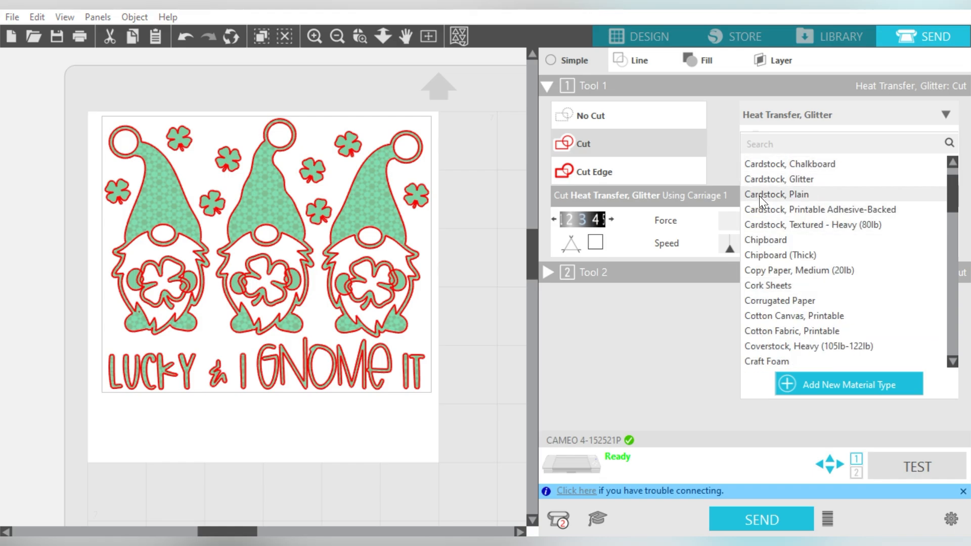
left_click(759, 196)
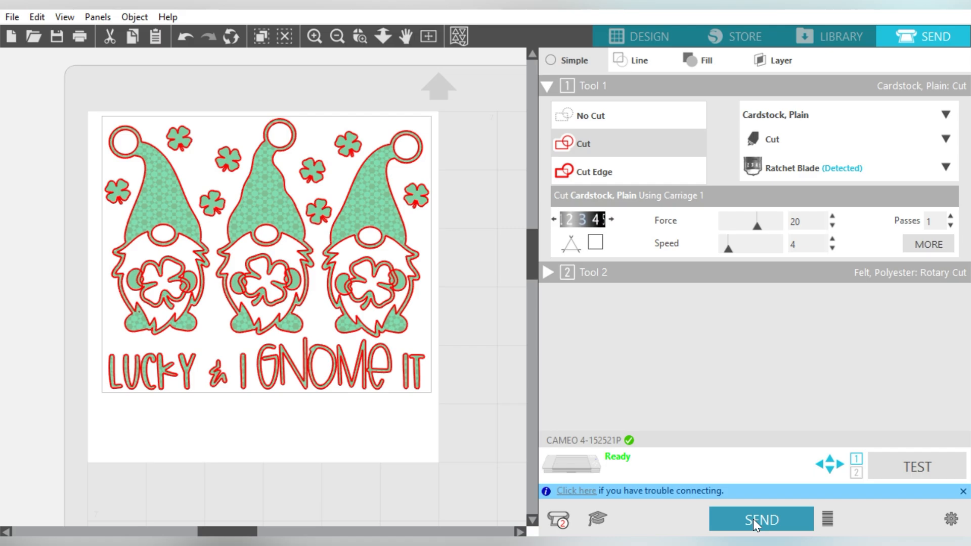
left_click(603, 32)
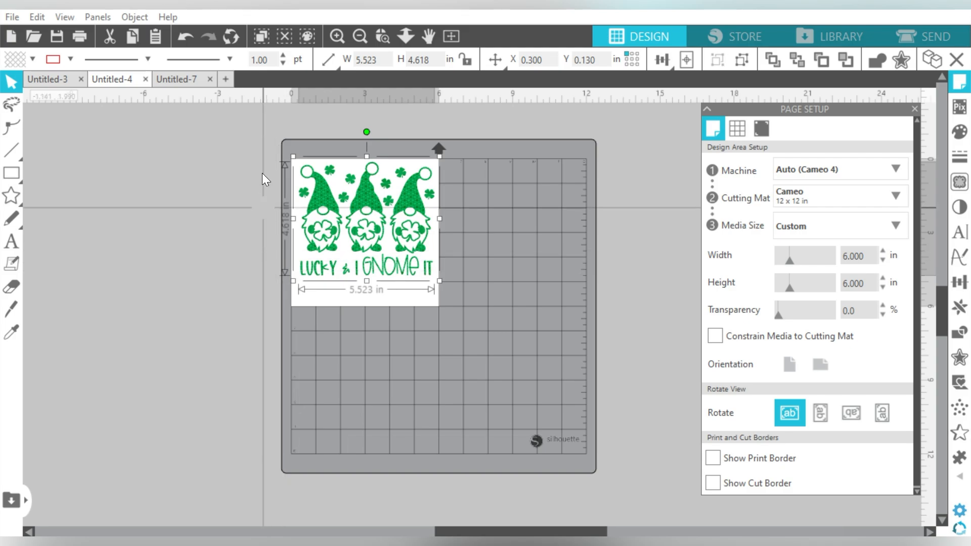
left_click(253, 123)
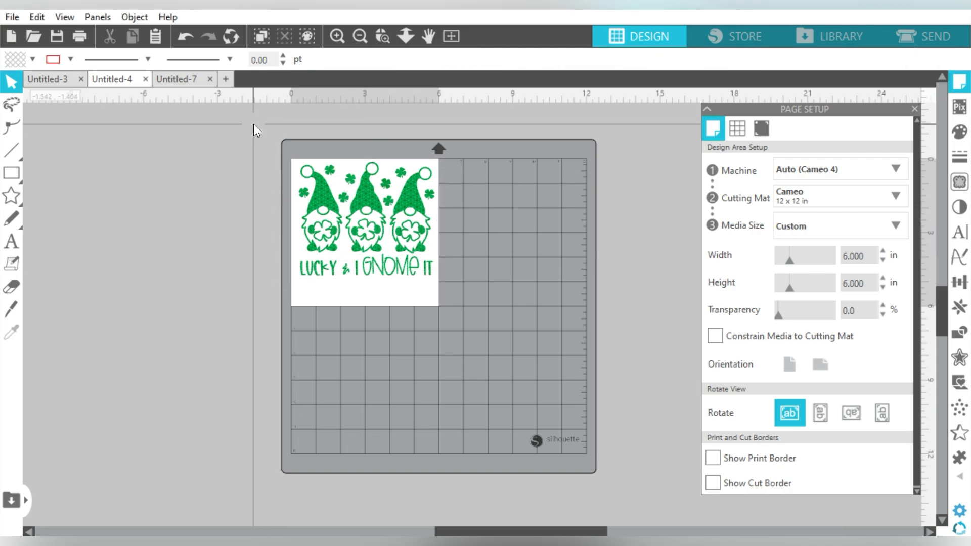